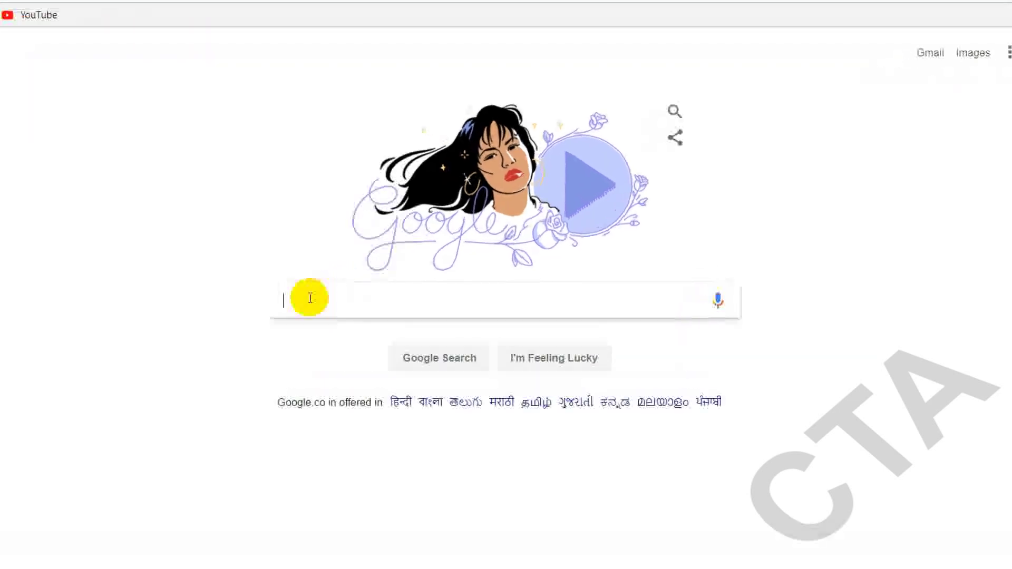
Search Google for "memu"
{"action": "type", "text": "memu"}
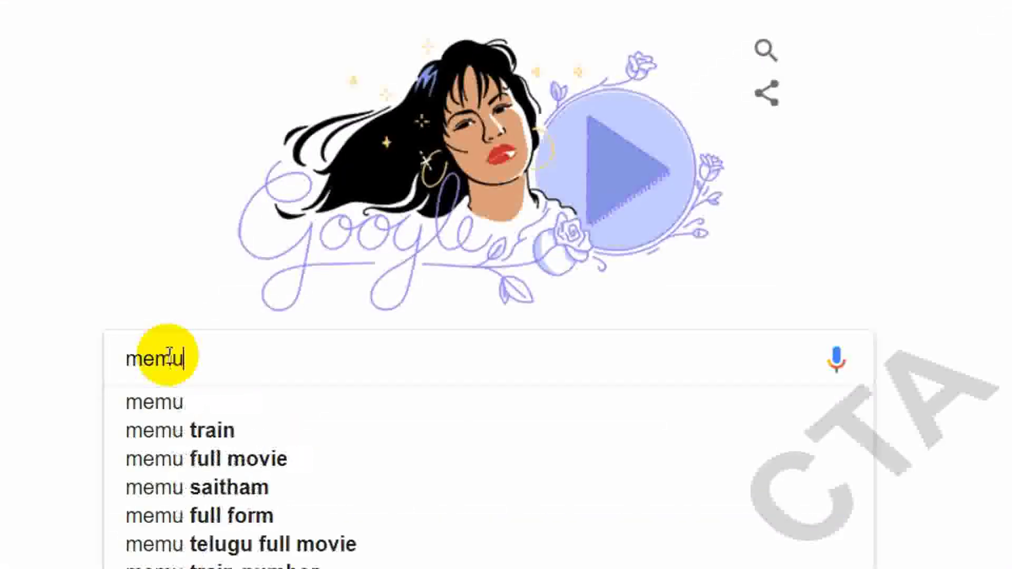
{"action": "key", "text": "Return"}
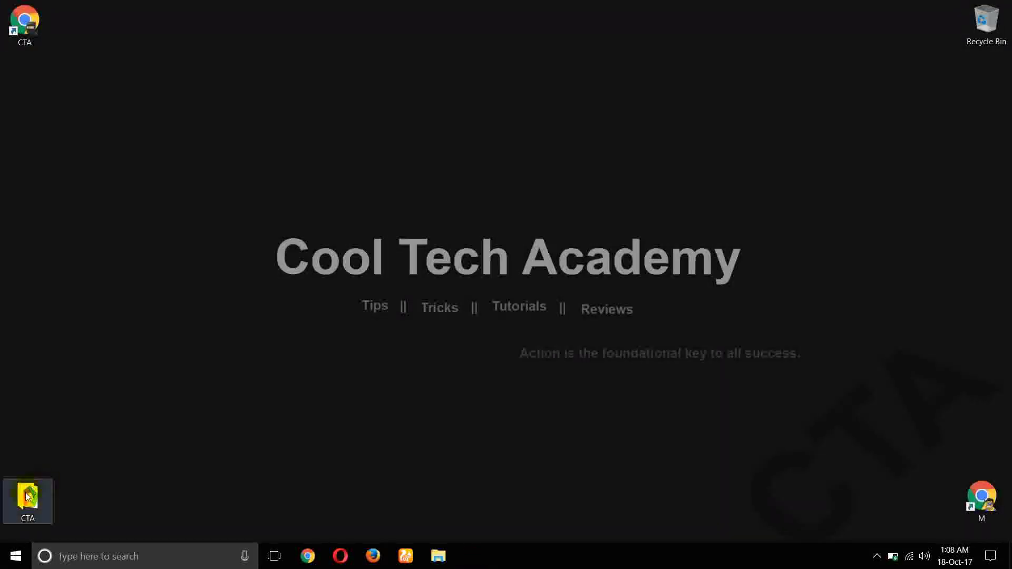
Open the CTA folder on the desktop and run the Memu-Setup-3.5.0.2 installer
{"action": "double_click", "coordinate": [26, 493]}
{"action": "left_click_drag", "start_coordinate": [530, 84], "coordinate": [494, 106]}
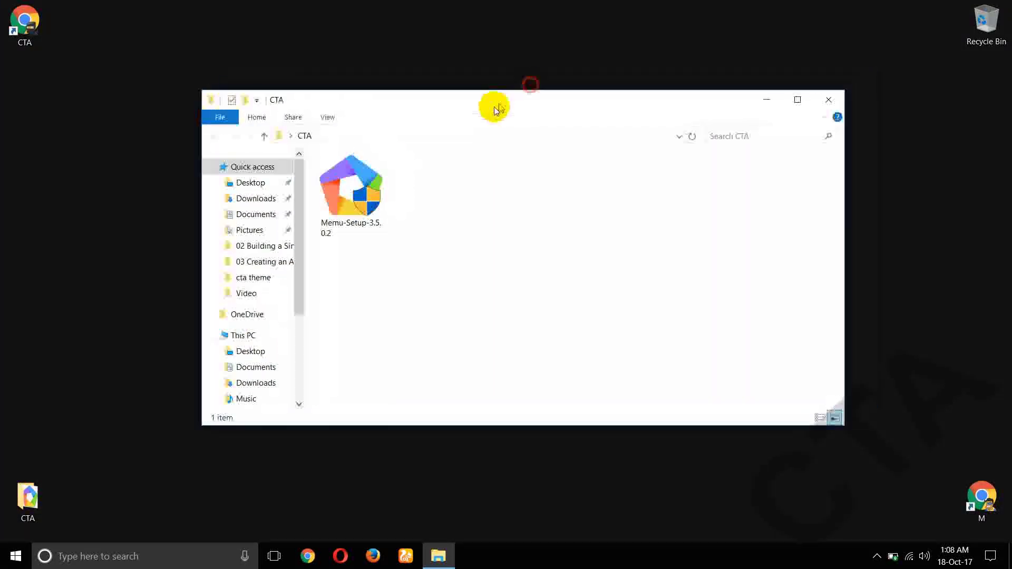
{"action": "left_click", "coordinate": [355, 201]}
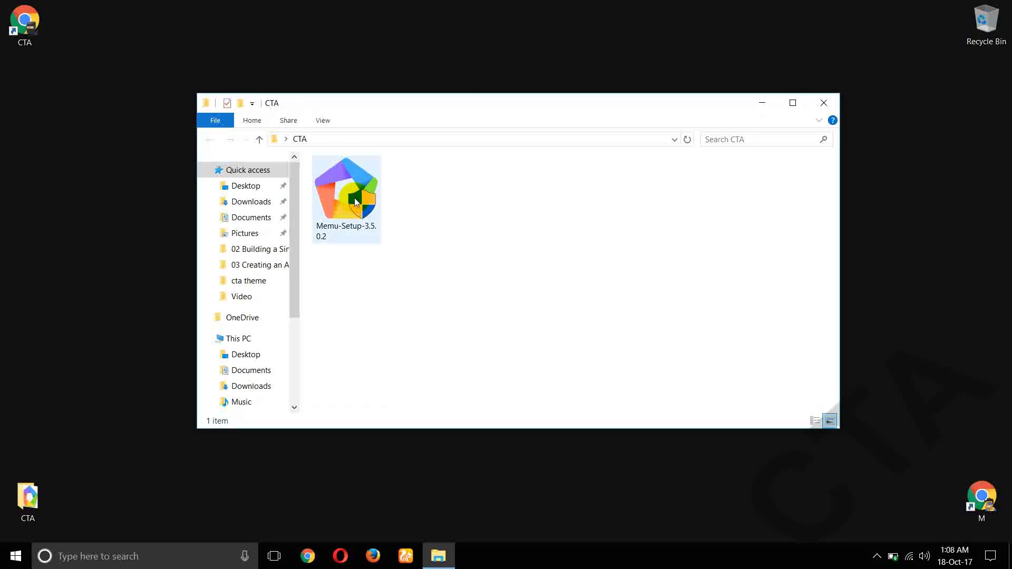
{"action": "double_click", "coordinate": [354, 200]}
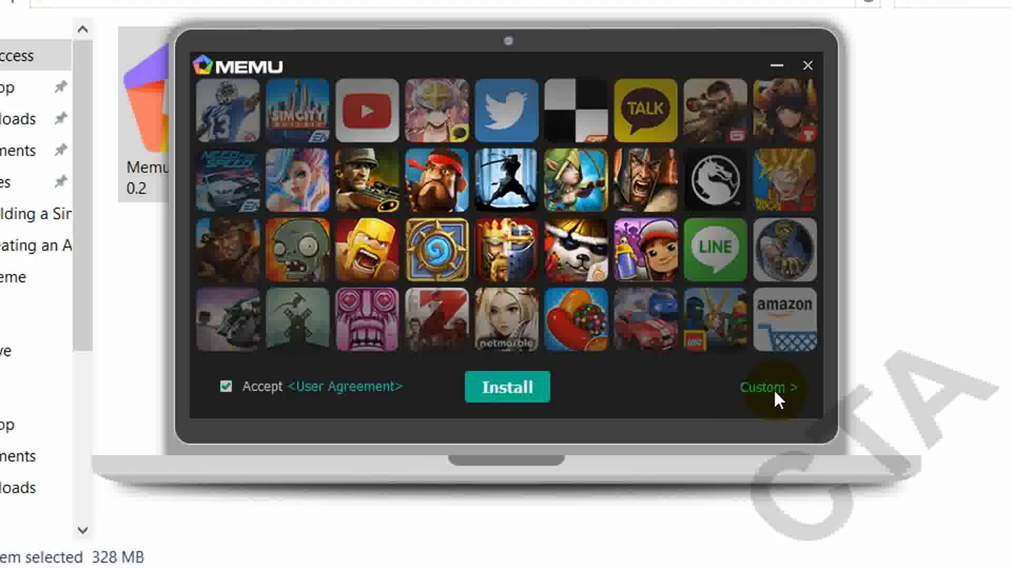
Install MEmu in D:\Program Files\Microvirt with English as the language, checking the custom options first, and launch it
{"action": "left_click", "coordinate": [773, 387]}
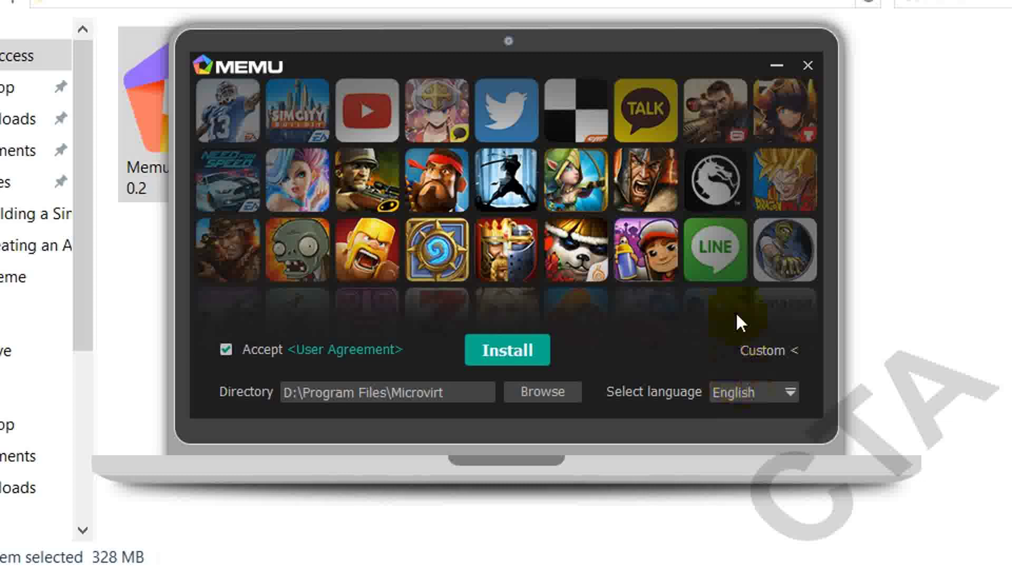
{"action": "left_click", "coordinate": [510, 345]}
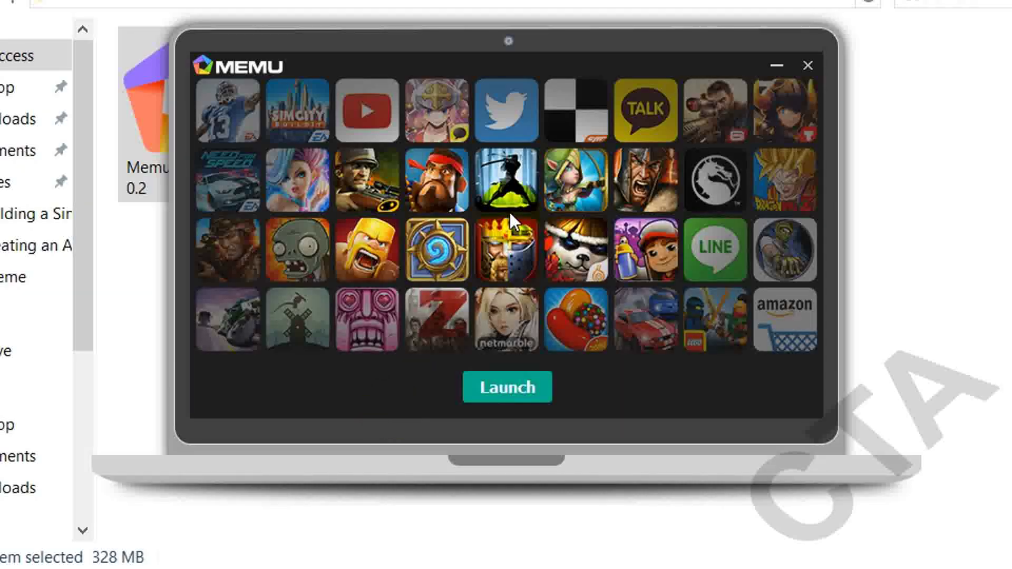
{"action": "left_click", "coordinate": [491, 391]}
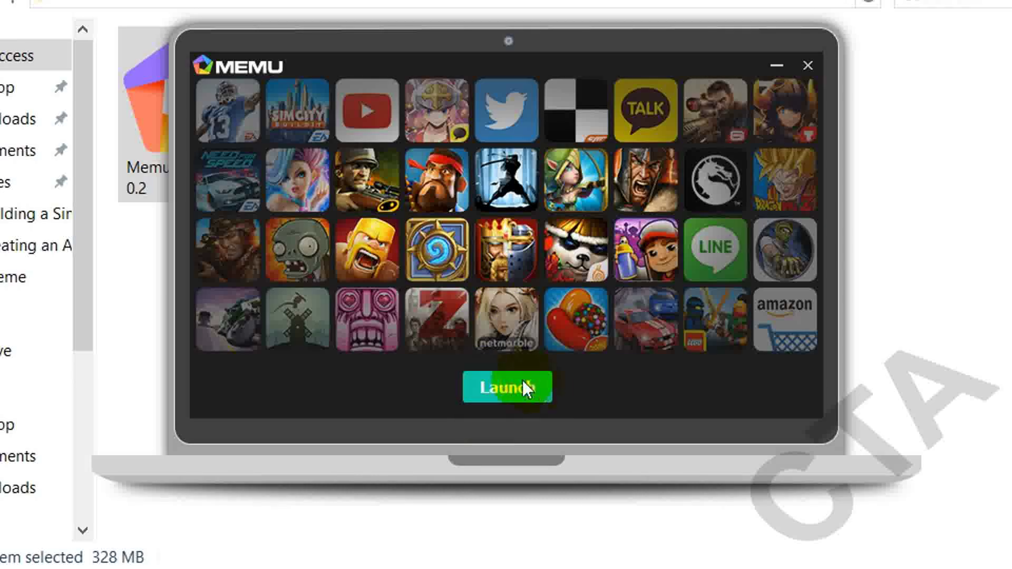
{"action": "left_click", "coordinate": [513, 384]}
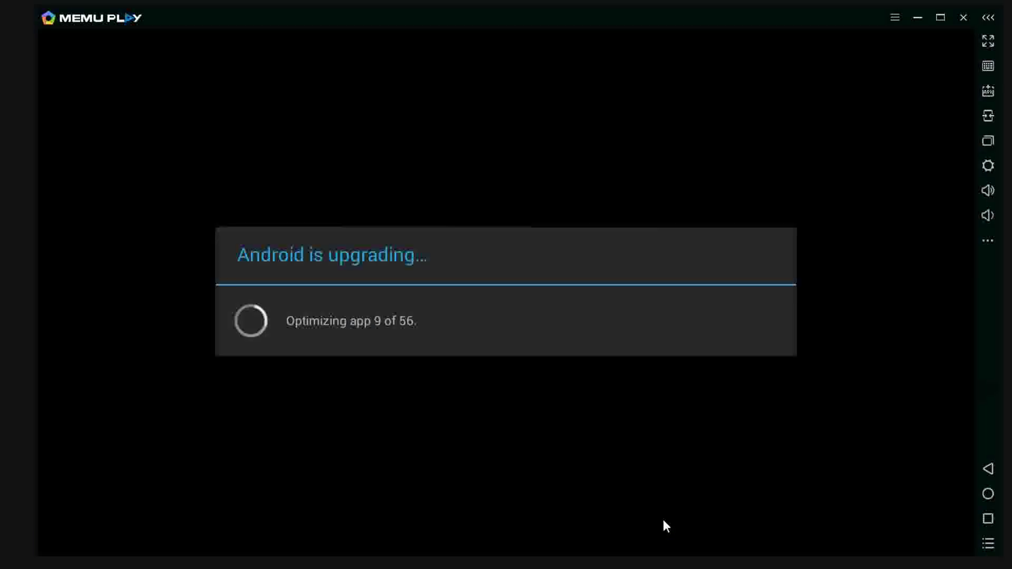
Page through the MEmu Guide on key mapping and the APK installer once Android has booted, and close the guide
{"action": "left_click", "coordinate": [338, 282]}
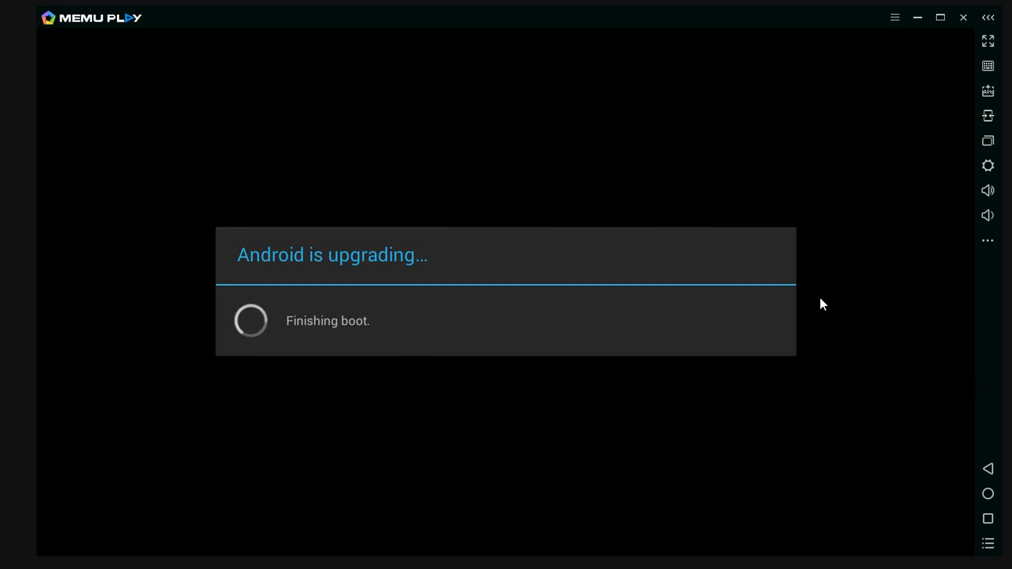
{"action": "left_click", "coordinate": [820, 300]}
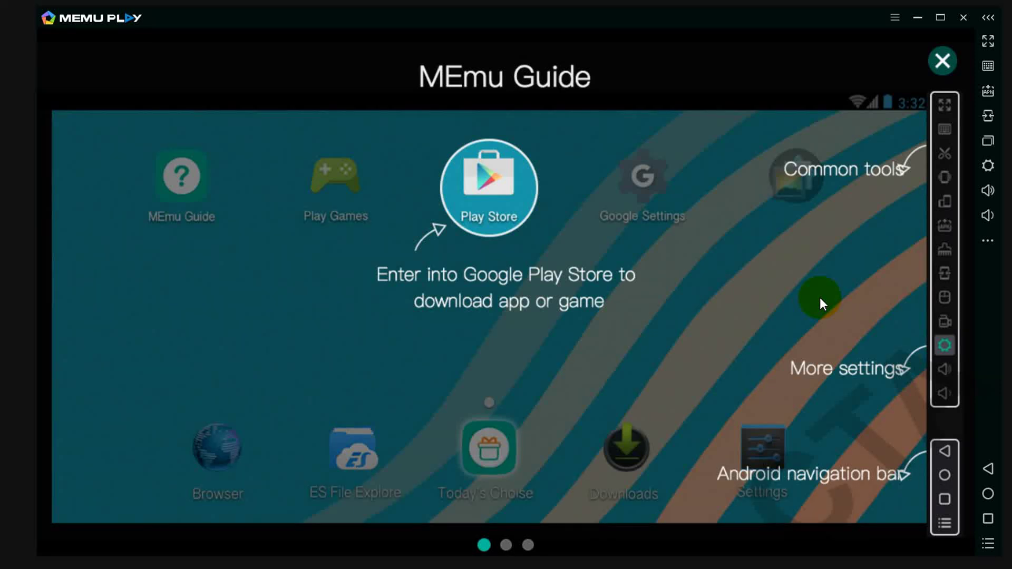
{"action": "left_click", "coordinate": [723, 293]}
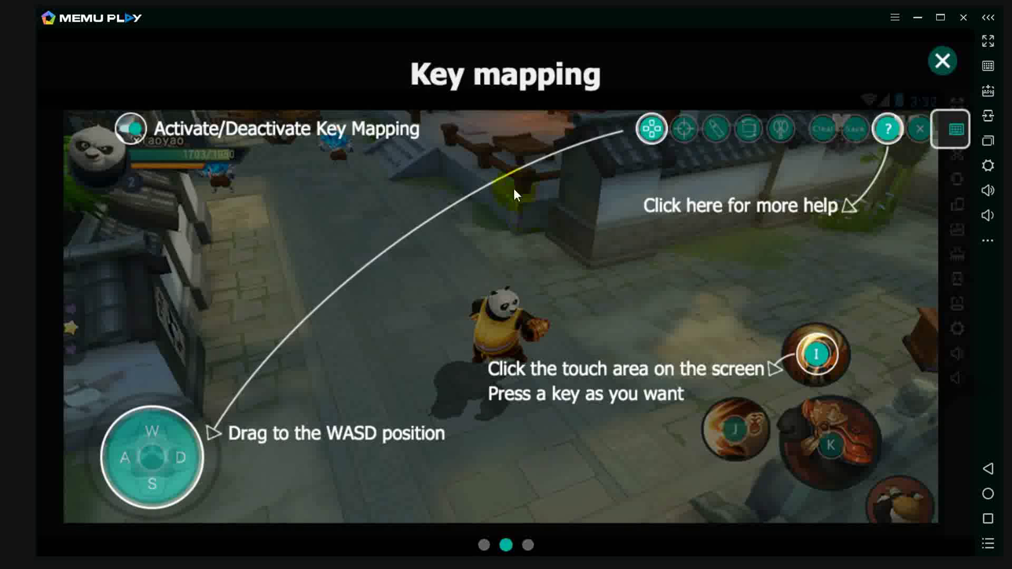
{"action": "left_click", "coordinate": [757, 160]}
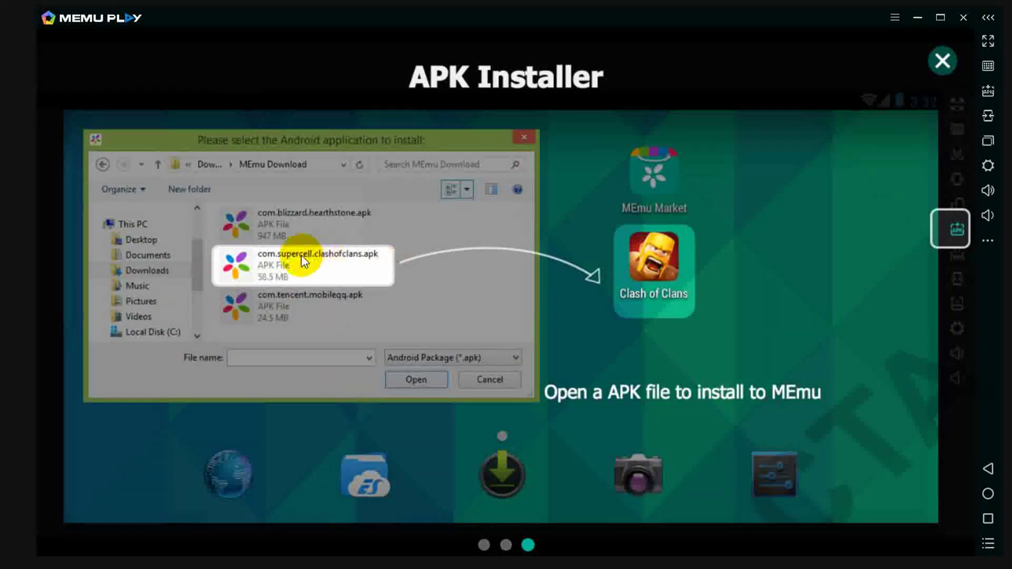
{"action": "left_click", "coordinate": [710, 274]}
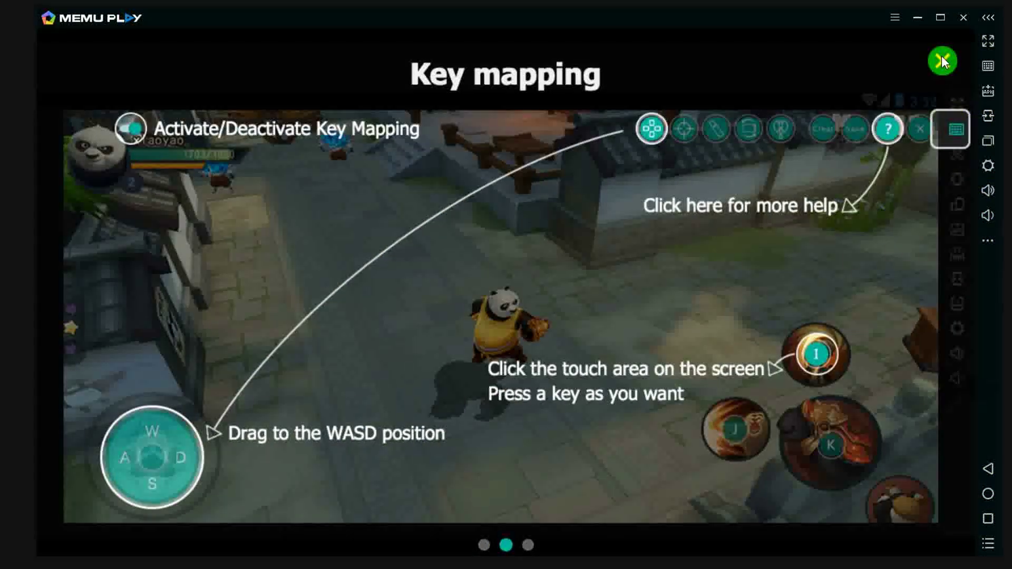
{"action": "left_click", "coordinate": [941, 58]}
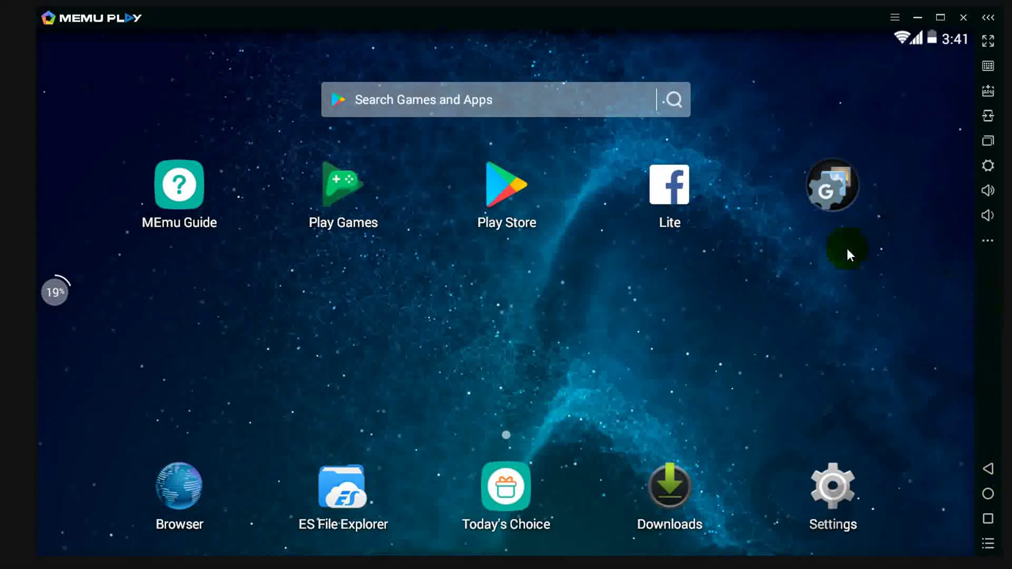
Check the Android version of the default emulator in the About tablet section of the Android settings
{"action": "left_click", "coordinate": [831, 486]}
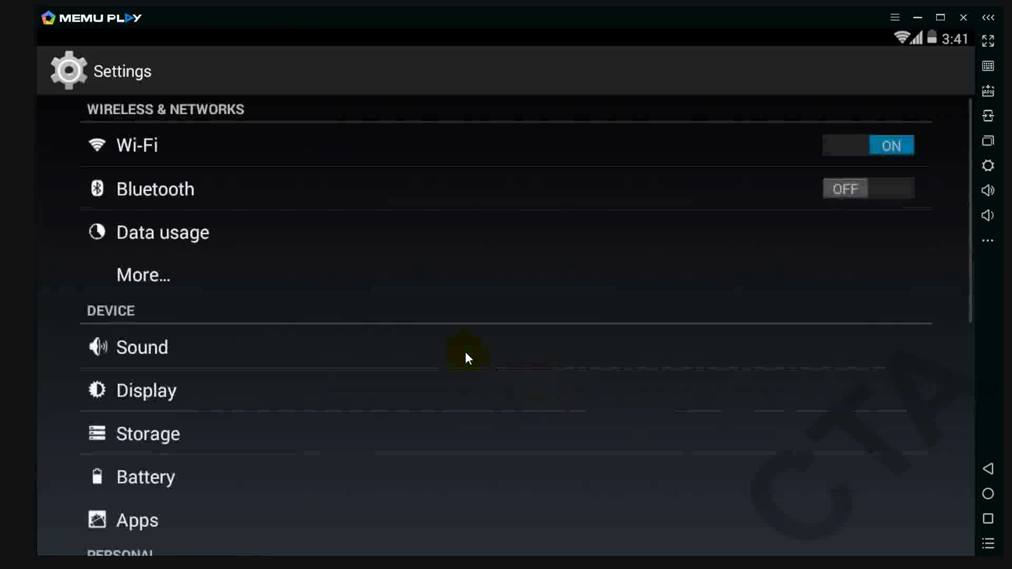
{"action": "scroll", "coordinate": [422, 322], "scroll_direction": "down", "scroll_amount": 5}
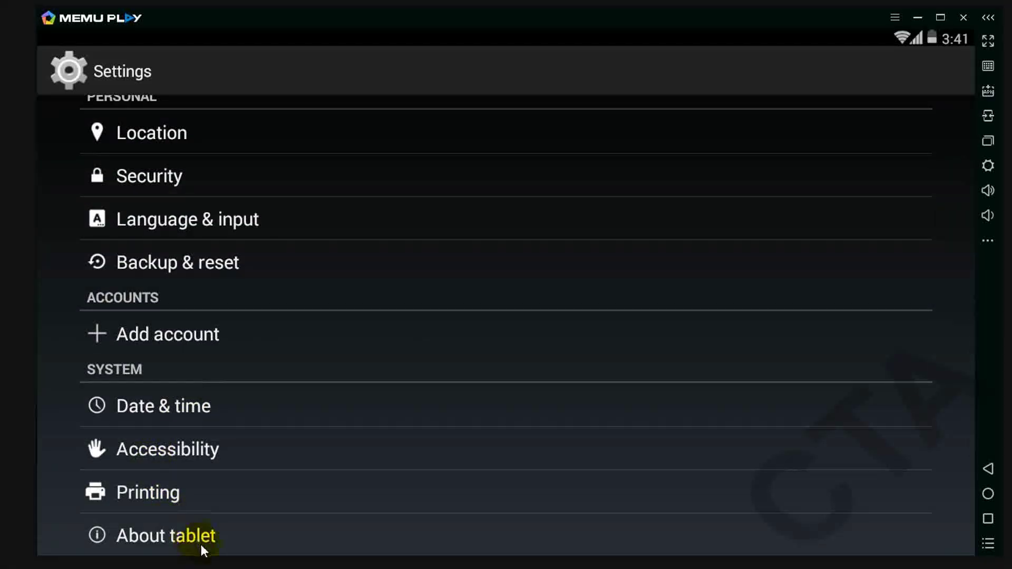
{"action": "left_click", "coordinate": [201, 543]}
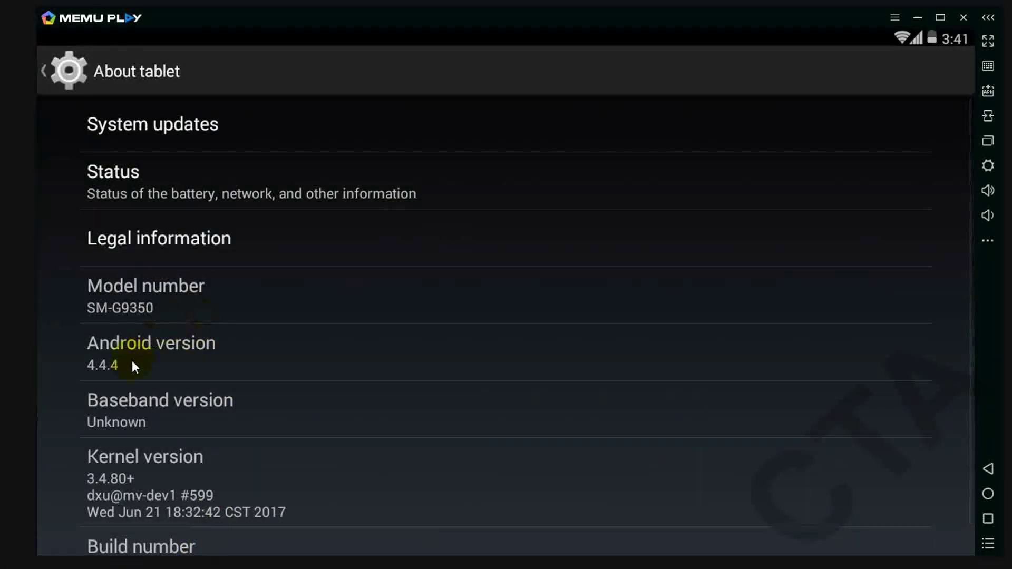
{"action": "scroll", "coordinate": [138, 347], "scroll_direction": "down", "scroll_amount": 1}
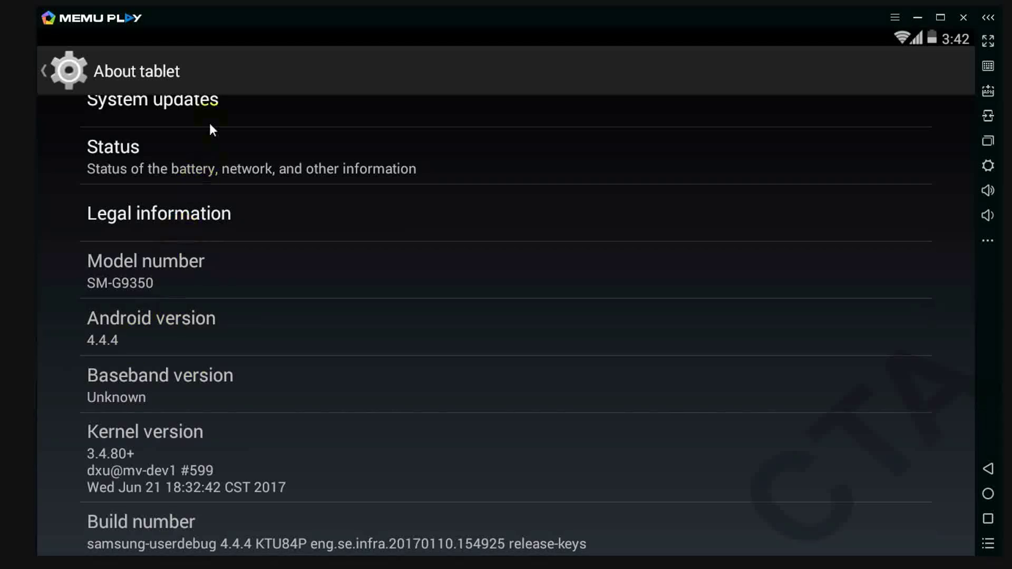
Quit the running MEmu emulator with confirmation and close the CTA folder window
{"action": "left_click", "coordinate": [960, 19]}
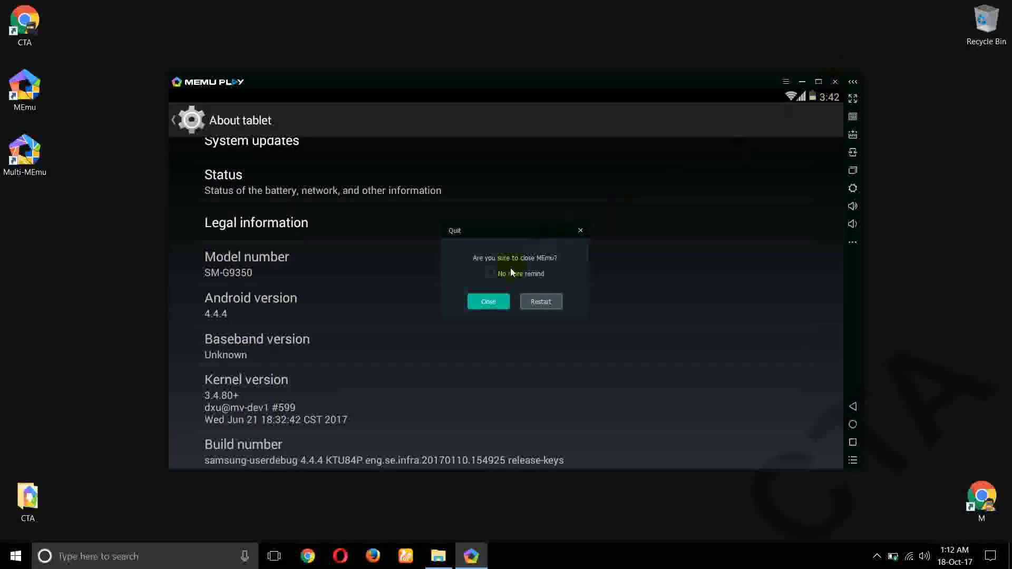
{"action": "left_click", "coordinate": [492, 305]}
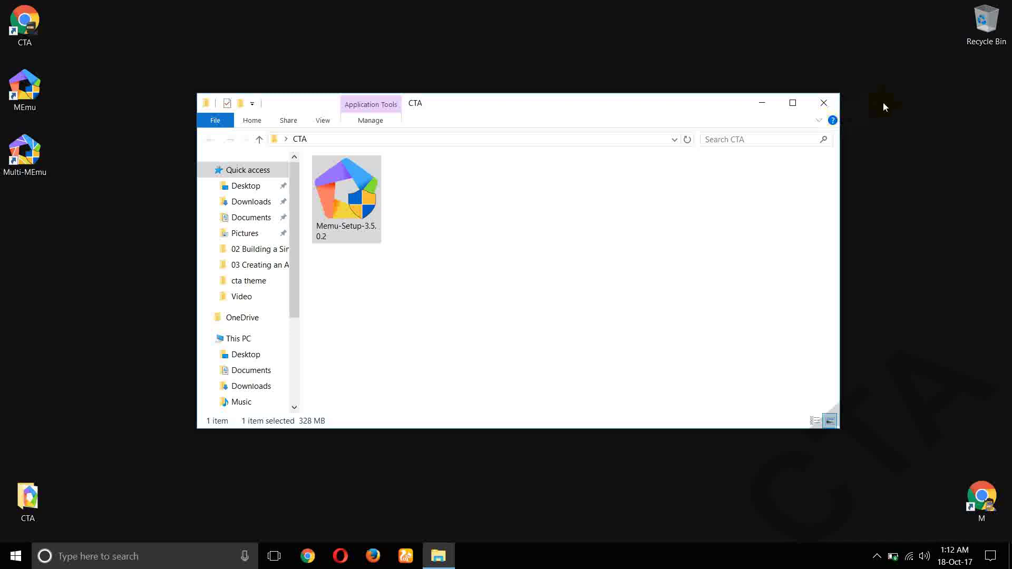
{"action": "left_click", "coordinate": [823, 102]}
{"action": "left_click", "coordinate": [90, 181]}
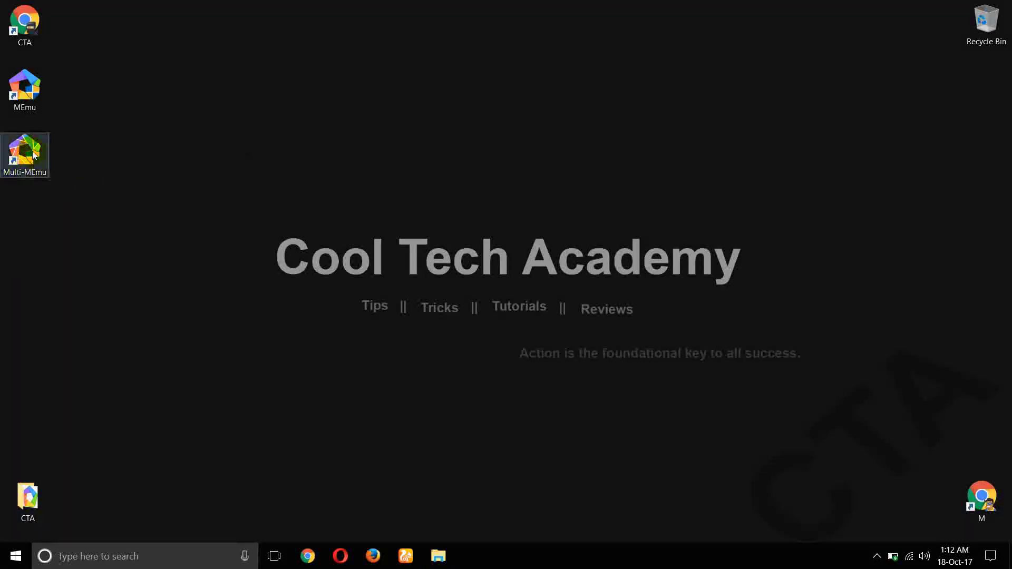
Open Multi-MEmu from the desktop and create an Android 5.1 instance, continuing with the Android 5.1.1 download
{"action": "left_click_drag", "start_coordinate": [49, 206], "coordinate": [20, 176]}
{"action": "left_click", "coordinate": [20, 176]}
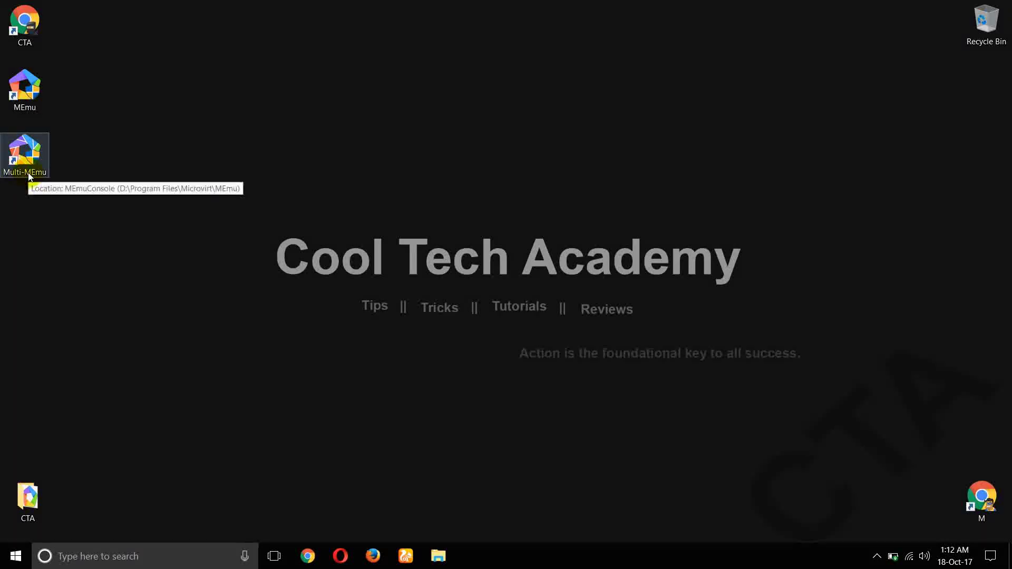
{"action": "left_click", "coordinate": [30, 158]}
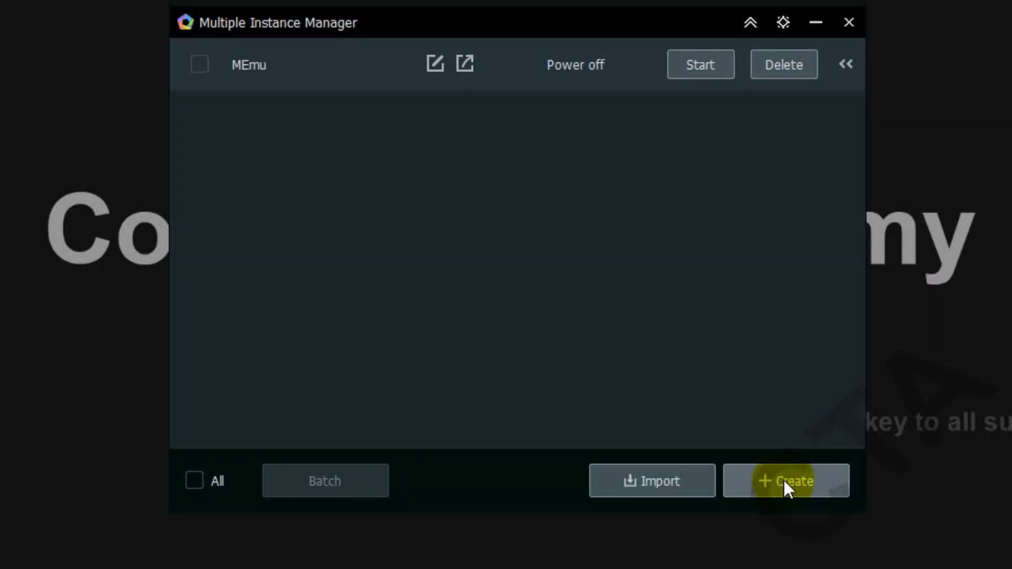
{"action": "left_click", "coordinate": [786, 479]}
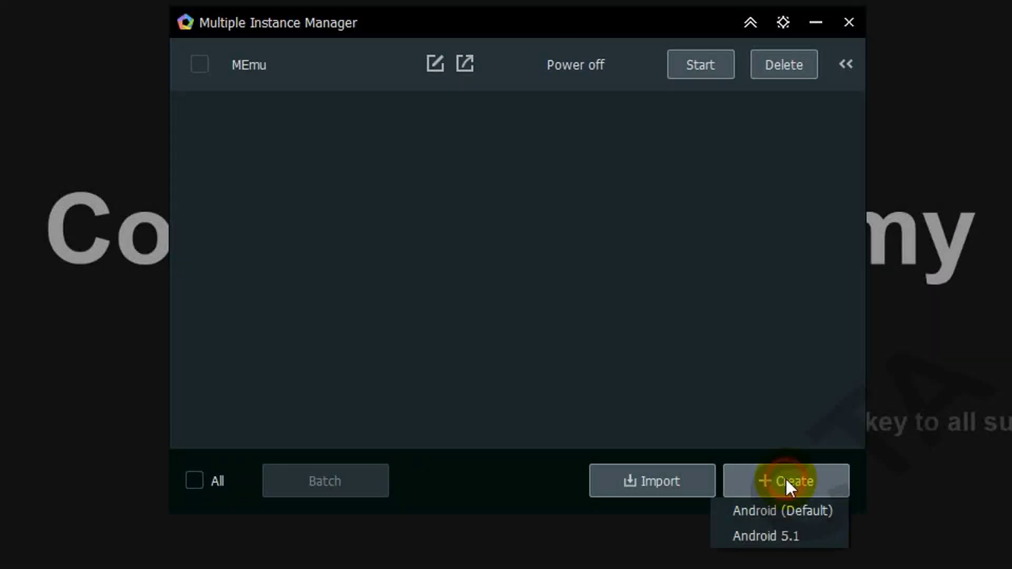
{"action": "left_click", "coordinate": [804, 533]}
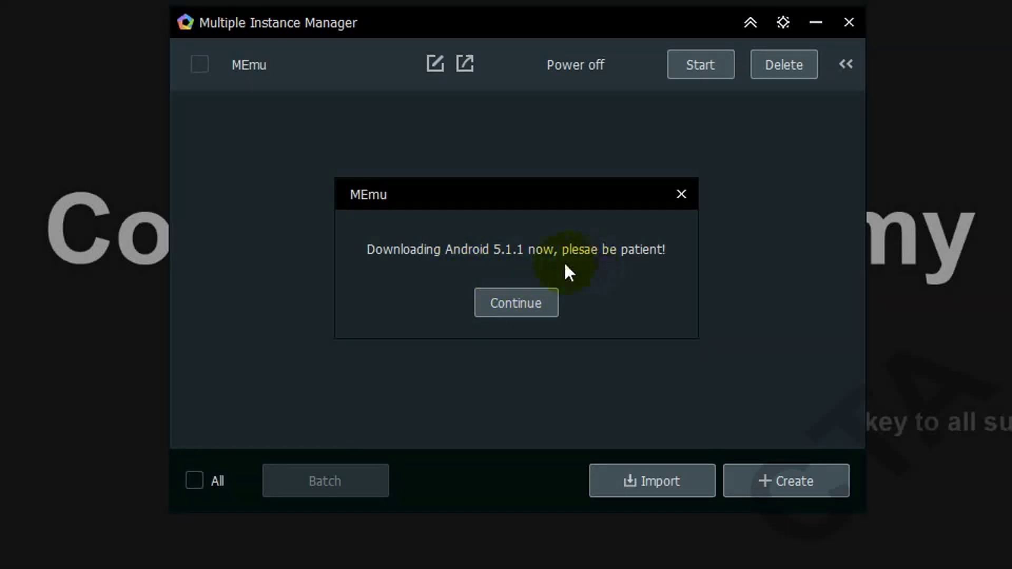
{"action": "left_click", "coordinate": [510, 309]}
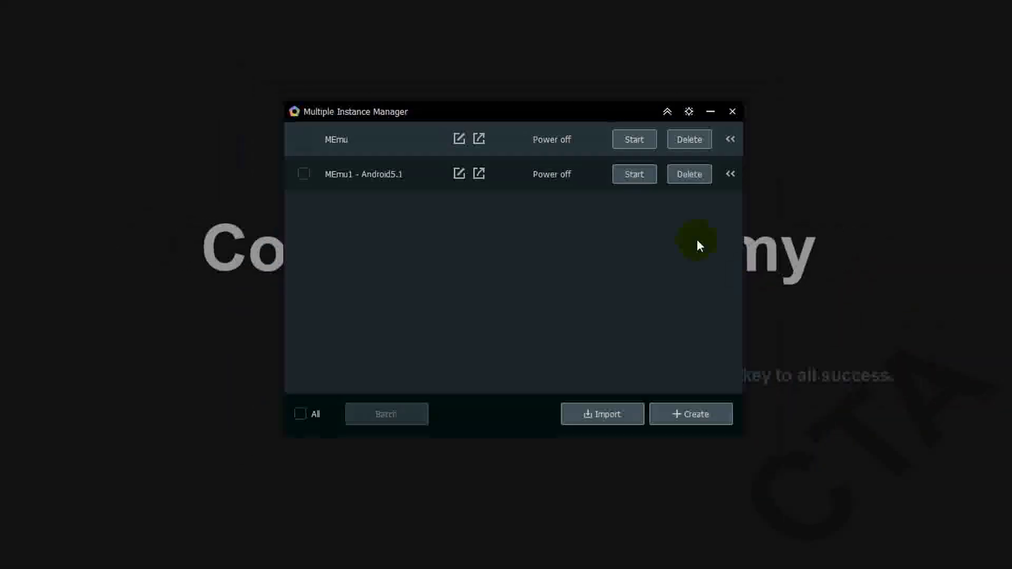
Start the MEmu1 - Android5.1 instance and dismiss its introductory guide
{"action": "left_click", "coordinate": [702, 119]}
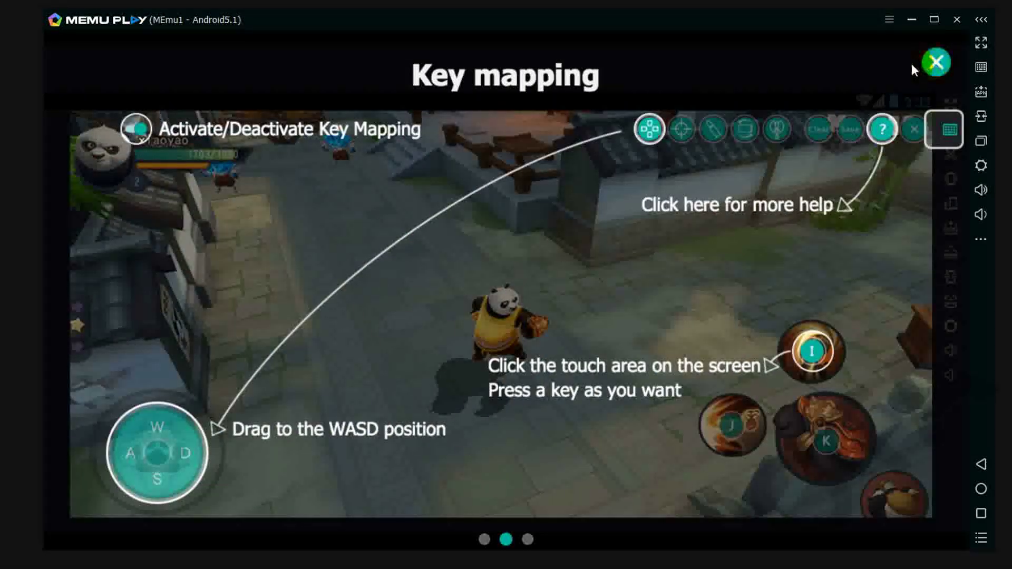
{"action": "left_click", "coordinate": [935, 62]}
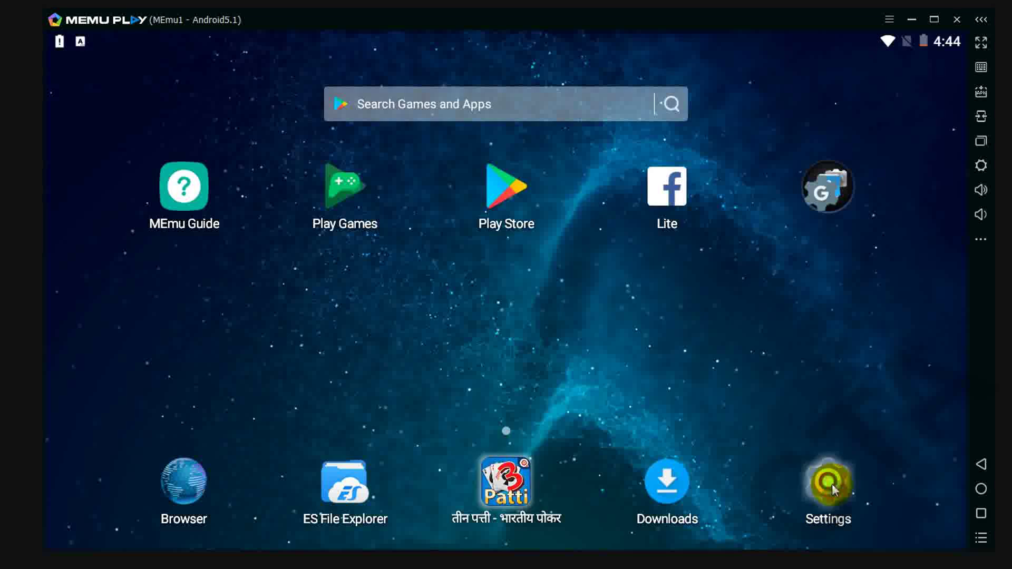
Check the Android version of the MEmu1 - Android5.1 instance in the About tablet section of its settings
{"action": "left_click", "coordinate": [832, 484]}
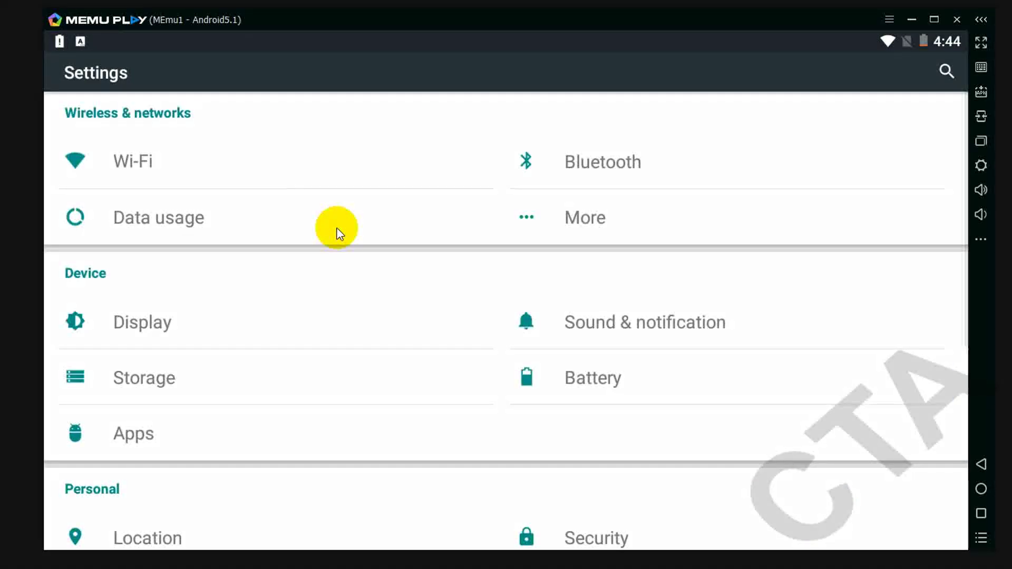
{"action": "scroll", "coordinate": [335, 228], "scroll_direction": "down", "scroll_amount": 5}
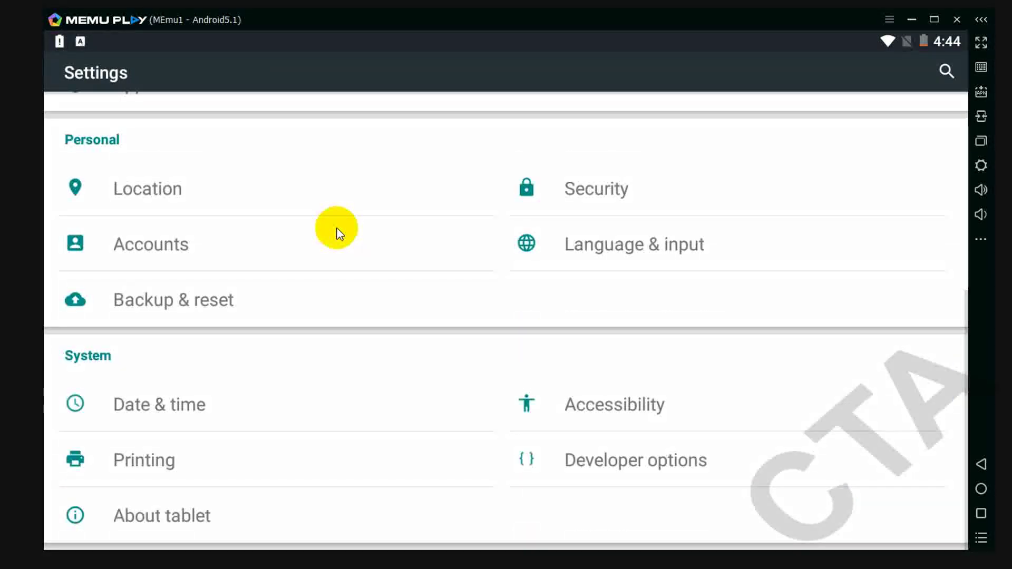
{"action": "left_click", "coordinate": [167, 516]}
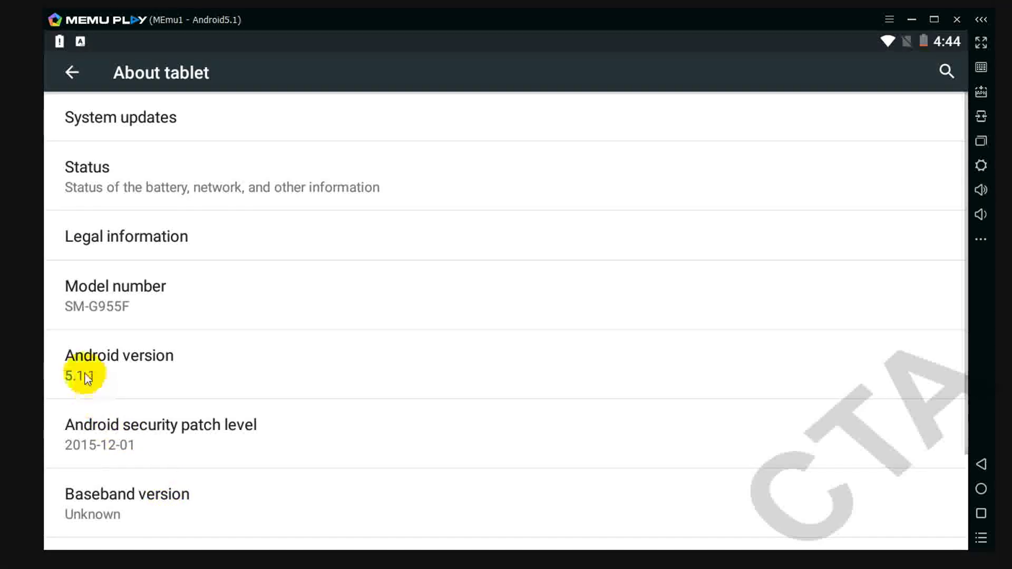
{"action": "left_click", "coordinate": [78, 371]}
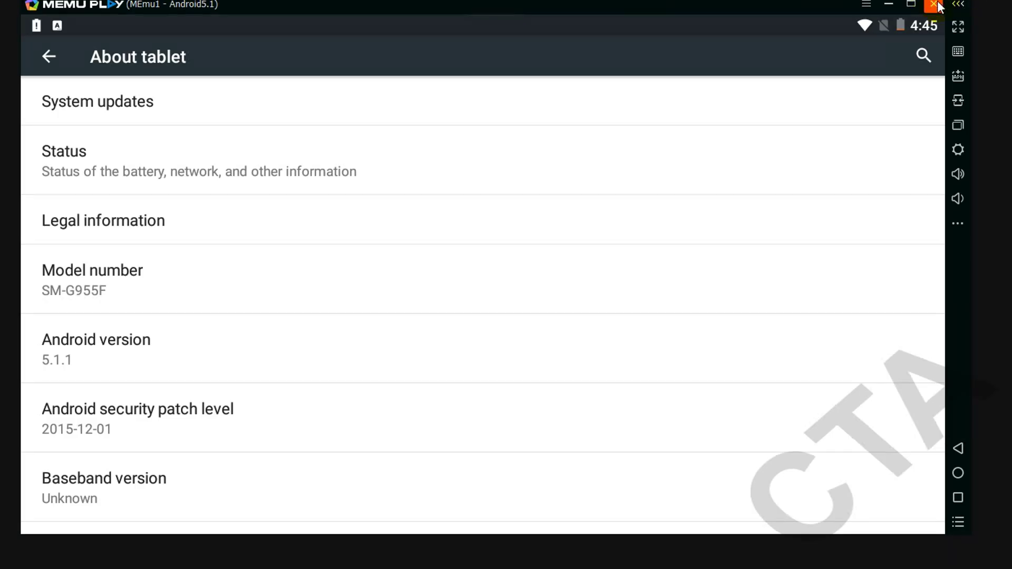
Bring up the Multiple Instance Manager and start the original MEmu instance alongside the running MEmu1 - Android5.1 instance
{"action": "left_click_drag", "start_coordinate": [672, 9], "coordinate": [673, 18]}
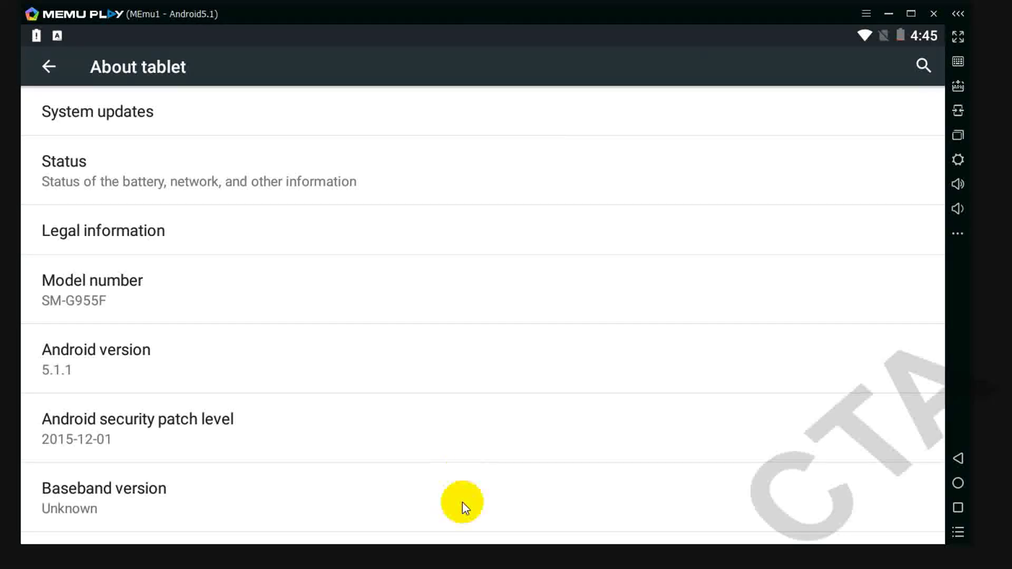
{"action": "mouse_move", "coordinate": [458, 568]}
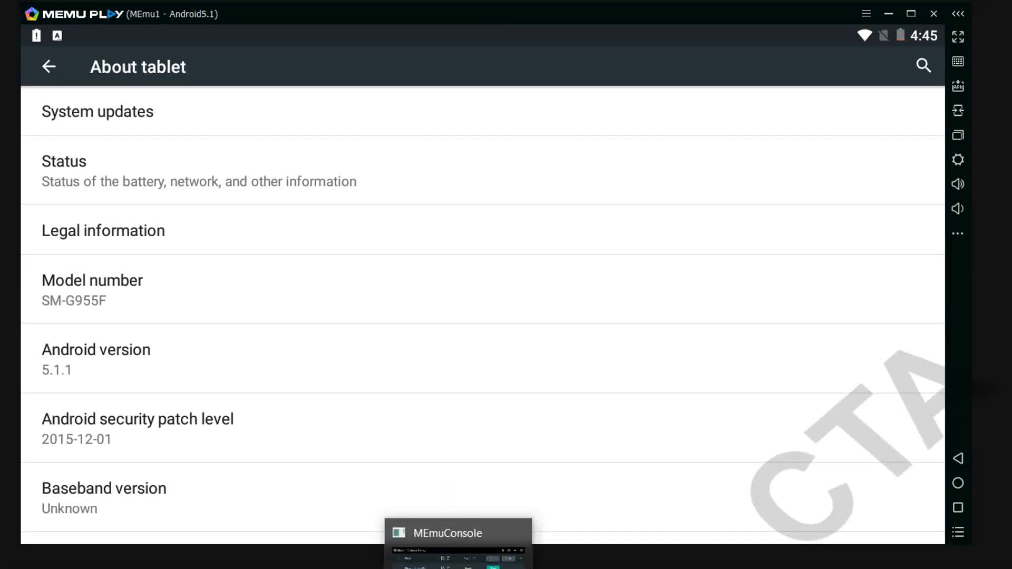
{"action": "left_click", "coordinate": [458, 553]}
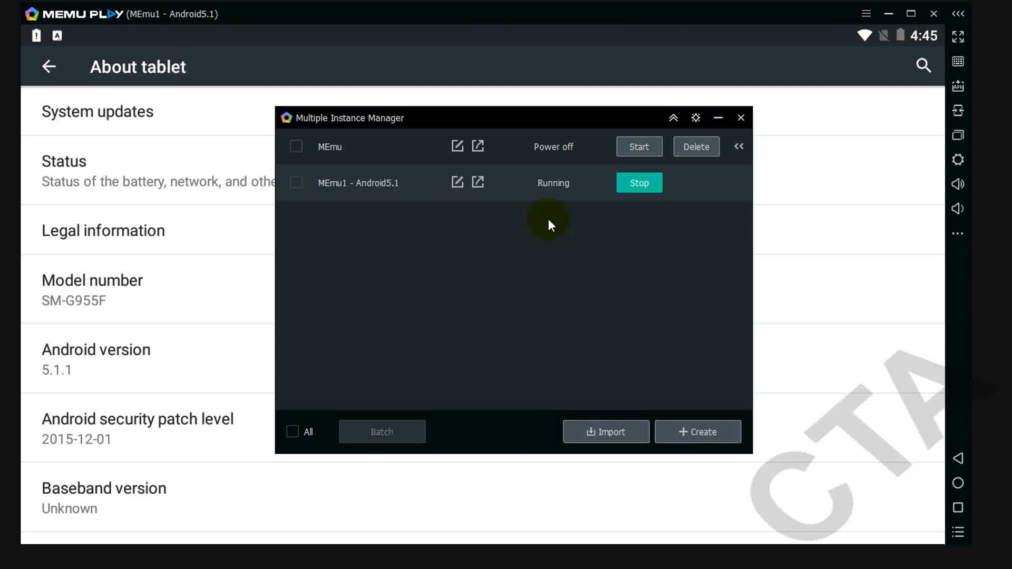
{"action": "left_click", "coordinate": [631, 144]}
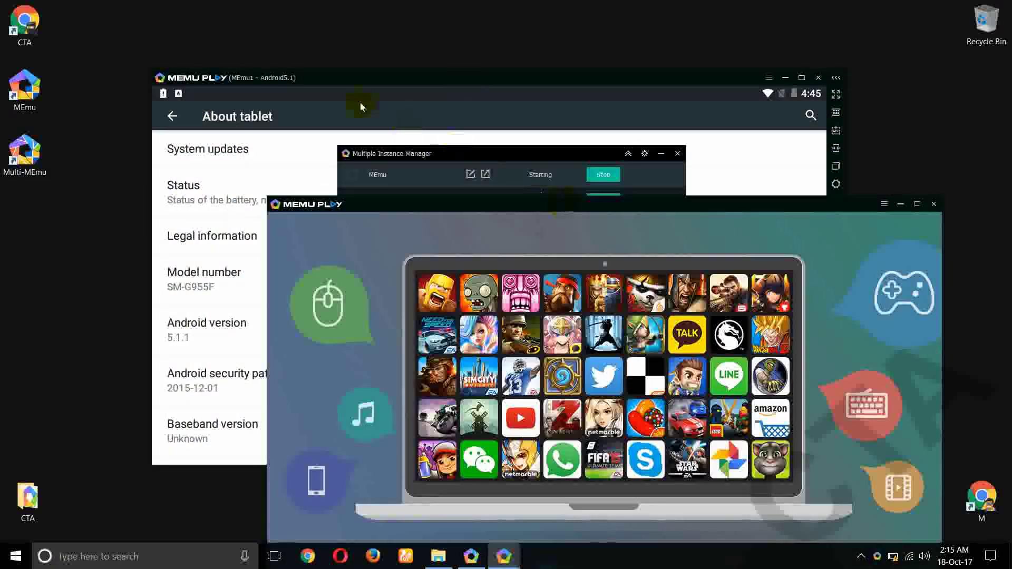
Reposition the two emulator windows on the desktop so the newly started MEmu instance overlaps the Android 5.1 one only partly
{"action": "left_click_drag", "start_coordinate": [368, 75], "coordinate": [262, 50]}
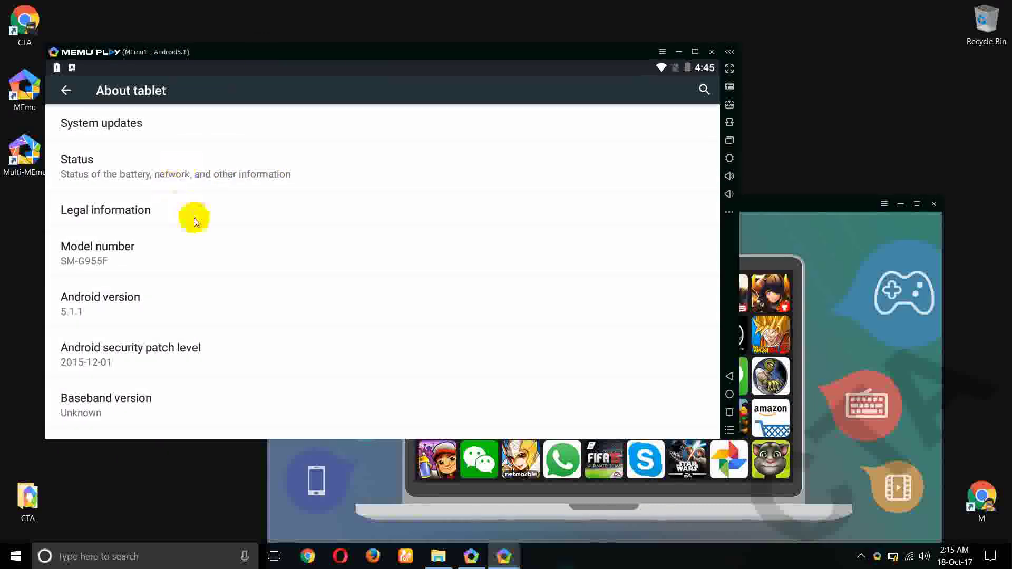
{"action": "left_click", "coordinate": [758, 290]}
{"action": "left_click_drag", "start_coordinate": [637, 210], "coordinate": [626, 104]}
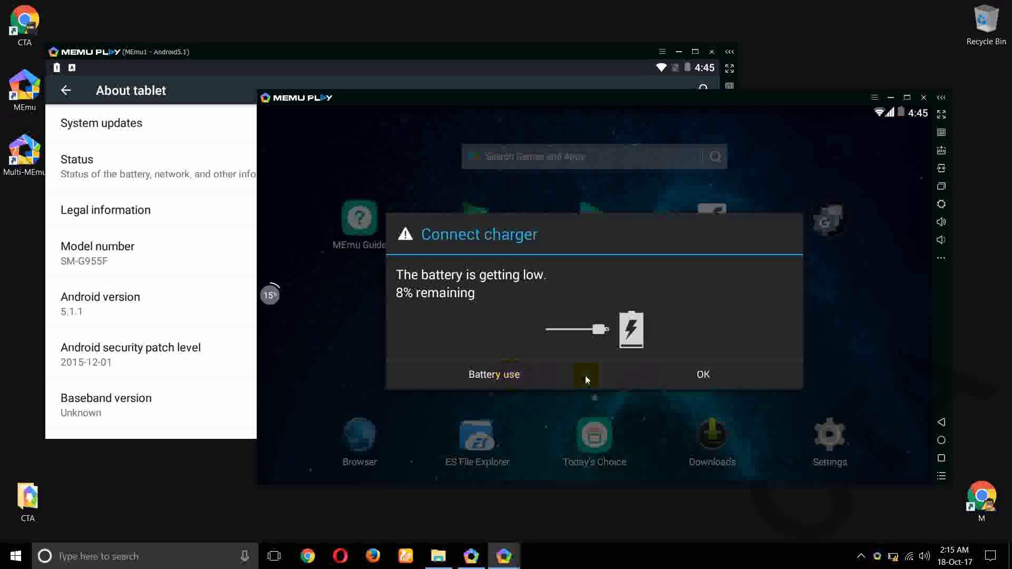
Dismiss the low-battery notice in the original MEmu instance and check its Android version in the About tablet section of its settings
{"action": "left_click", "coordinate": [716, 375]}
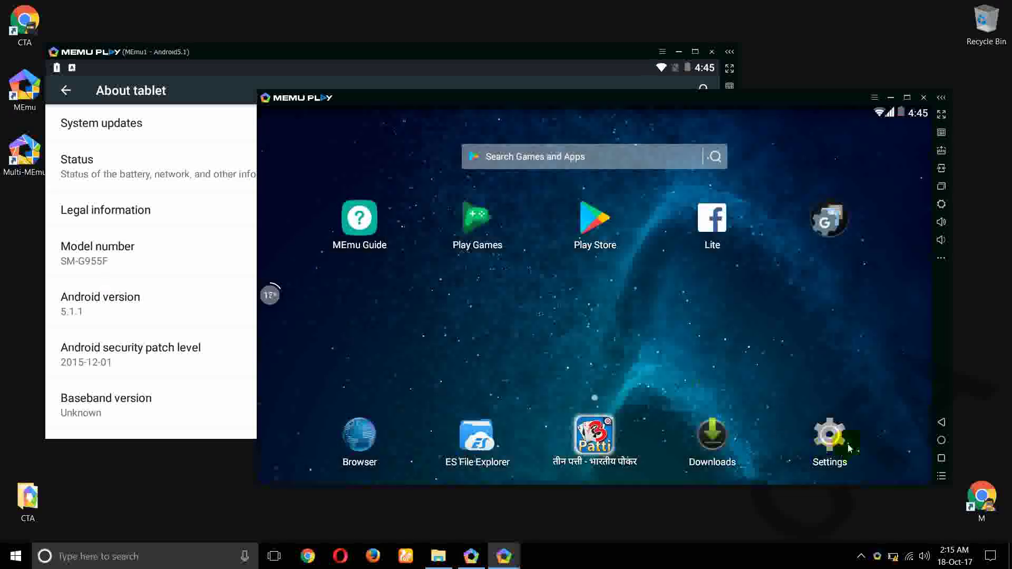
{"action": "left_click", "coordinate": [831, 439]}
{"action": "scroll", "coordinate": [385, 297], "scroll_direction": "down", "scroll_amount": 3}
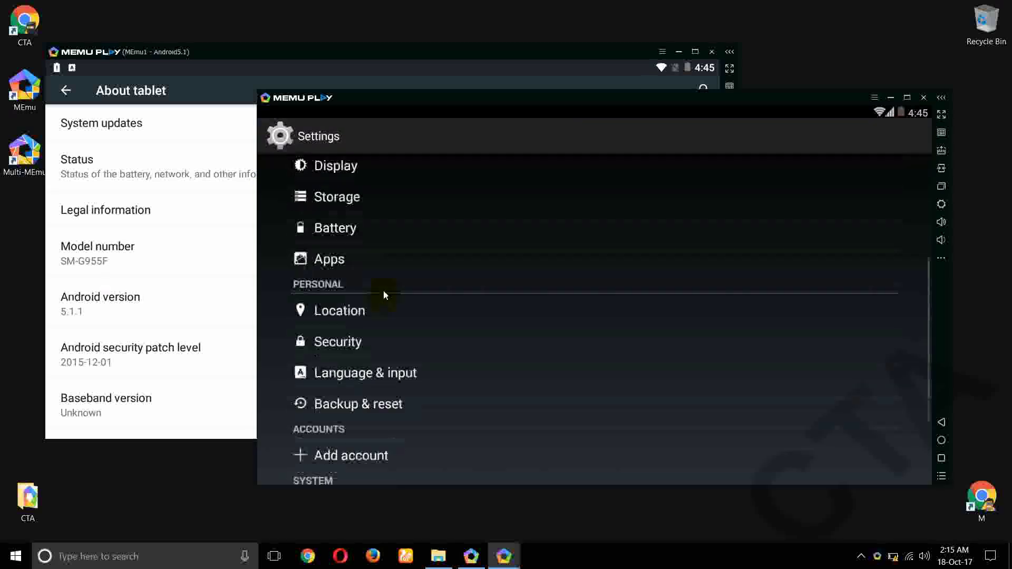
{"action": "scroll", "coordinate": [384, 290], "scroll_direction": "down", "scroll_amount": 3}
{"action": "left_click", "coordinate": [358, 468]}
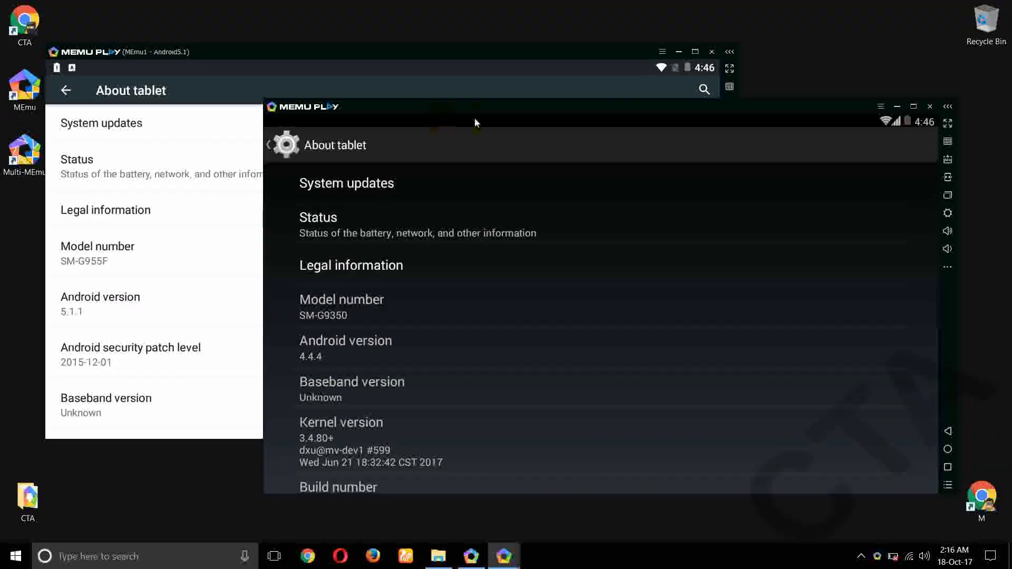
Close the original MEmu instance
{"action": "left_click", "coordinate": [930, 107]}
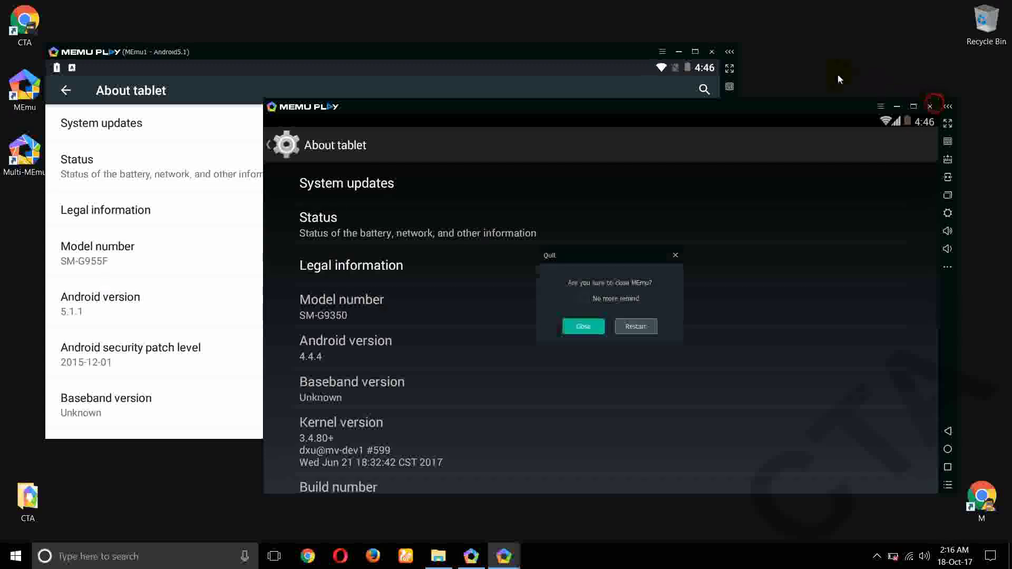